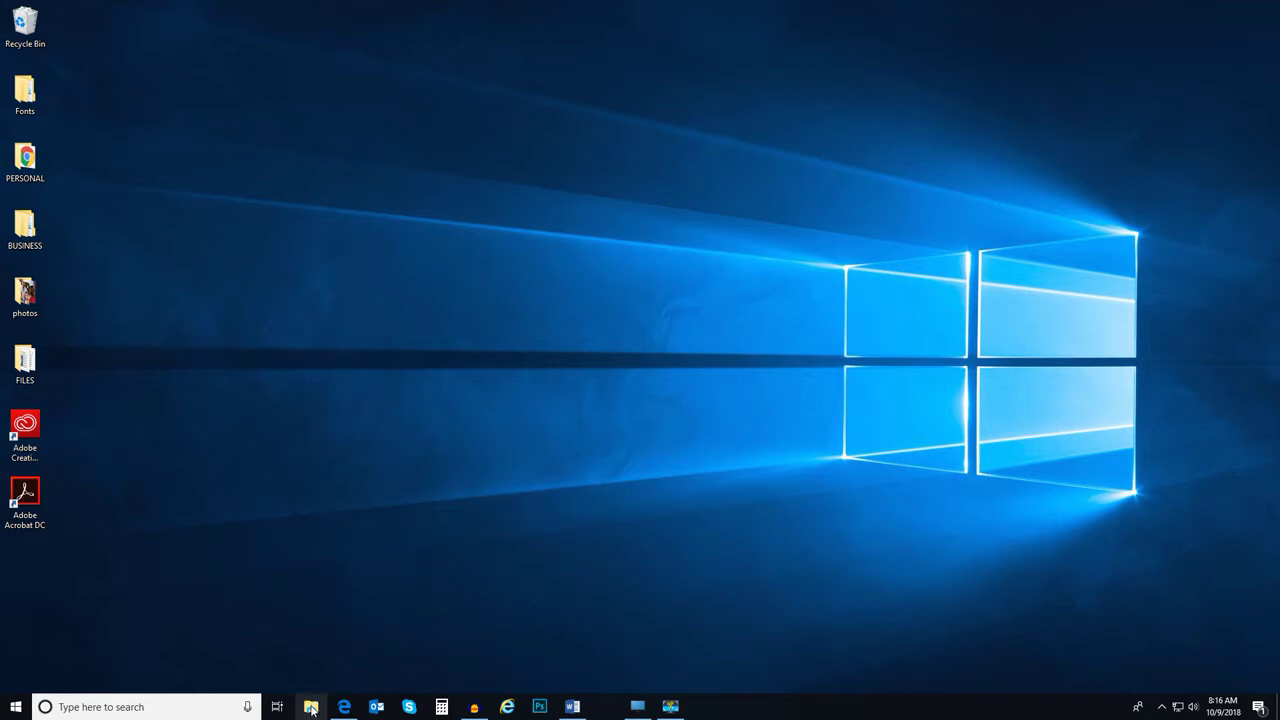
Step: Launch File Explorer from taskbar search and open the Documents folder under This PC
{"action": "left_click", "coordinate": [146, 710]}
{"action": "type", "text": "File"}
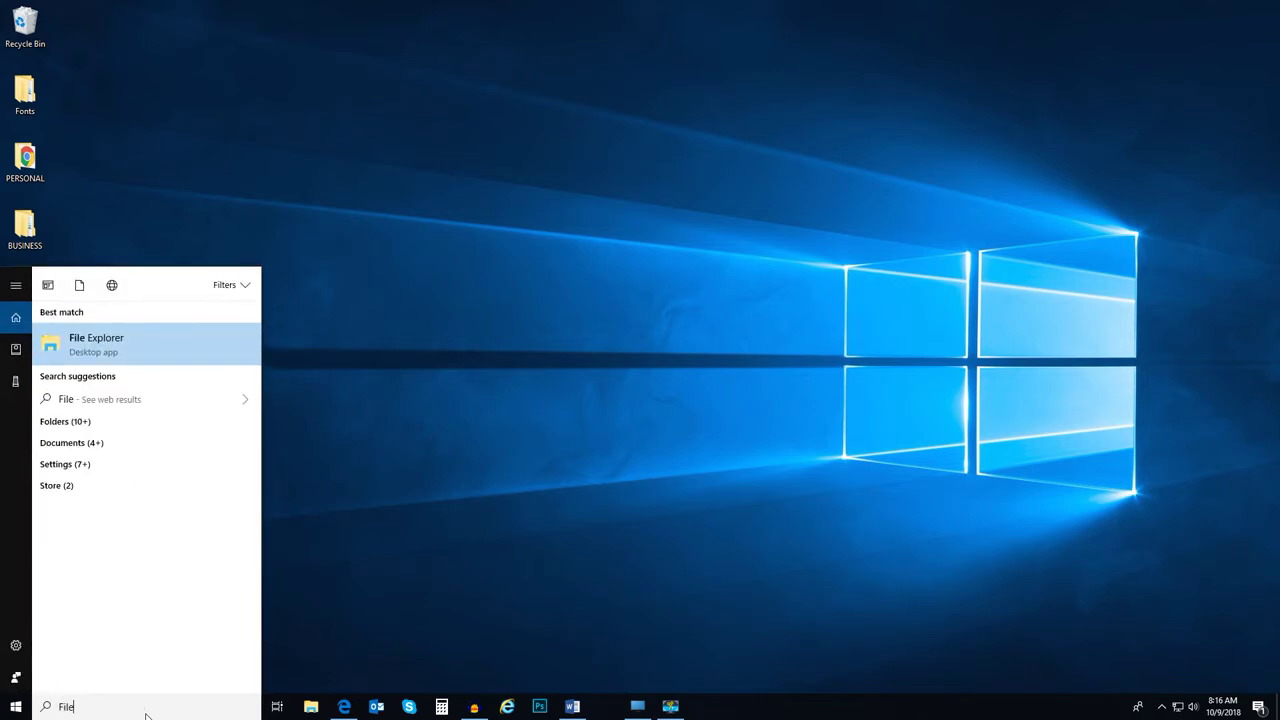
{"action": "left_click", "coordinate": [137, 352]}
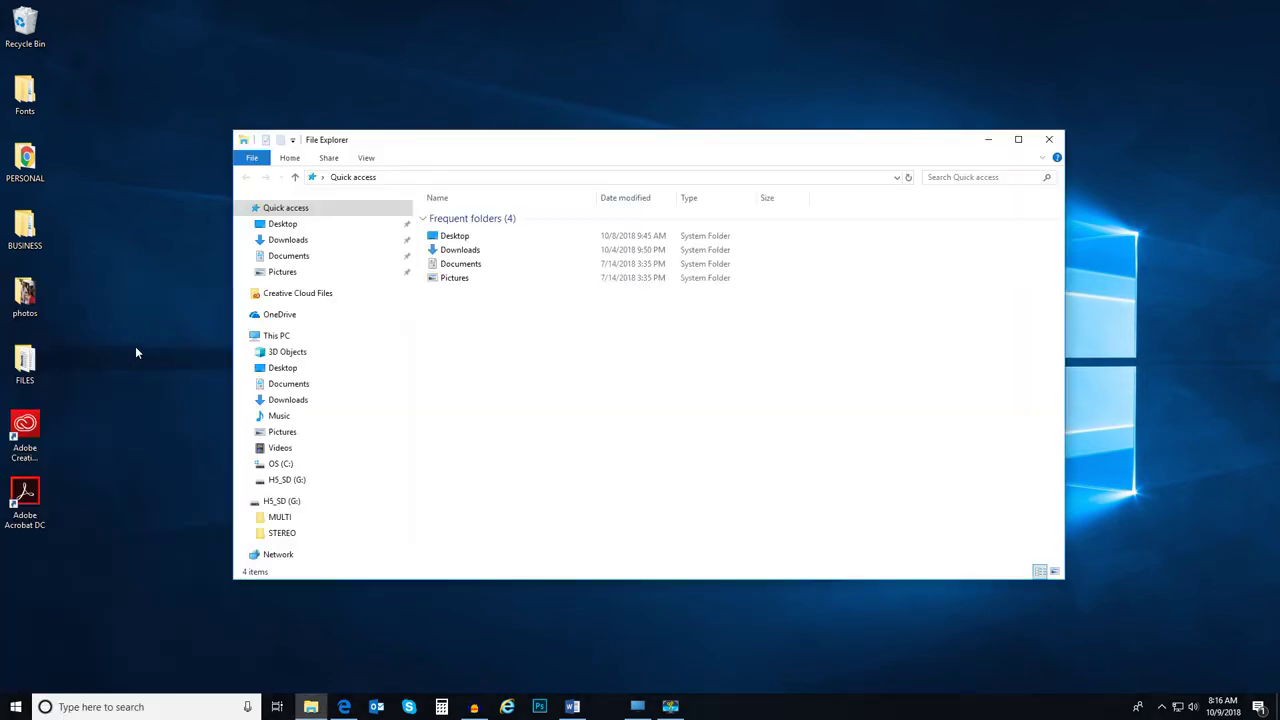
{"action": "left_click", "coordinate": [245, 386]}
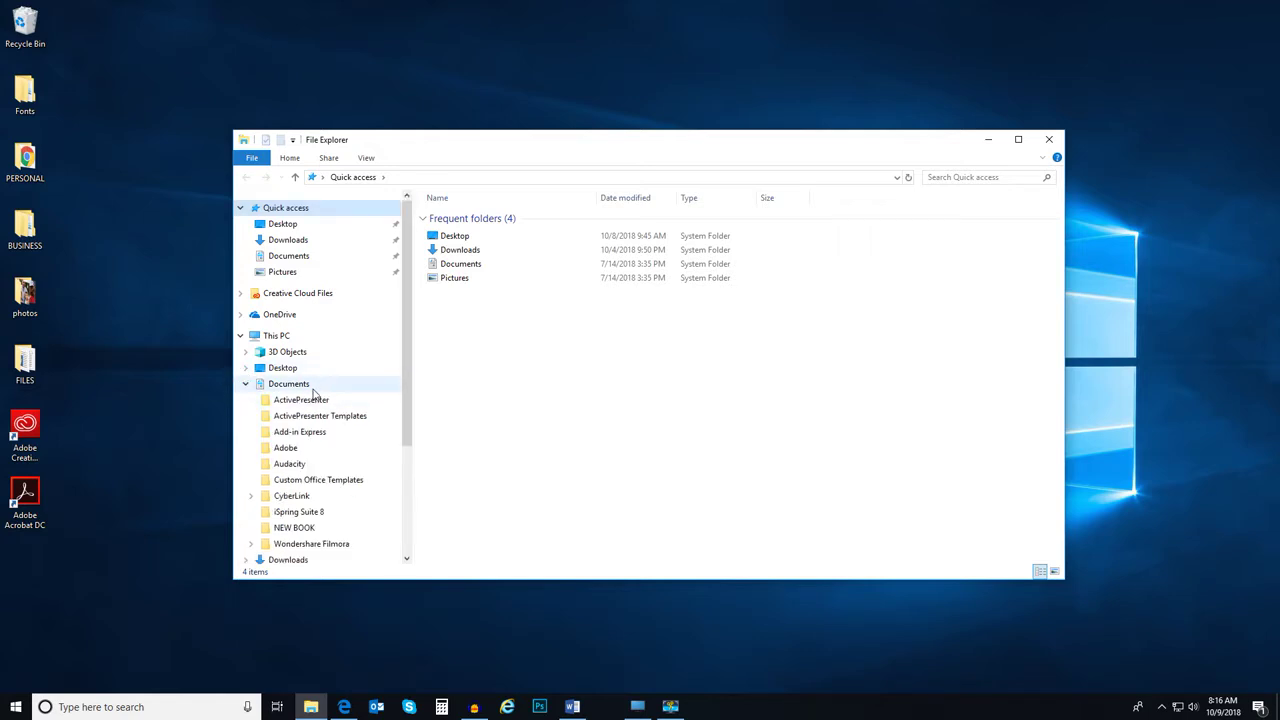
{"action": "double_click", "coordinate": [500, 266]}
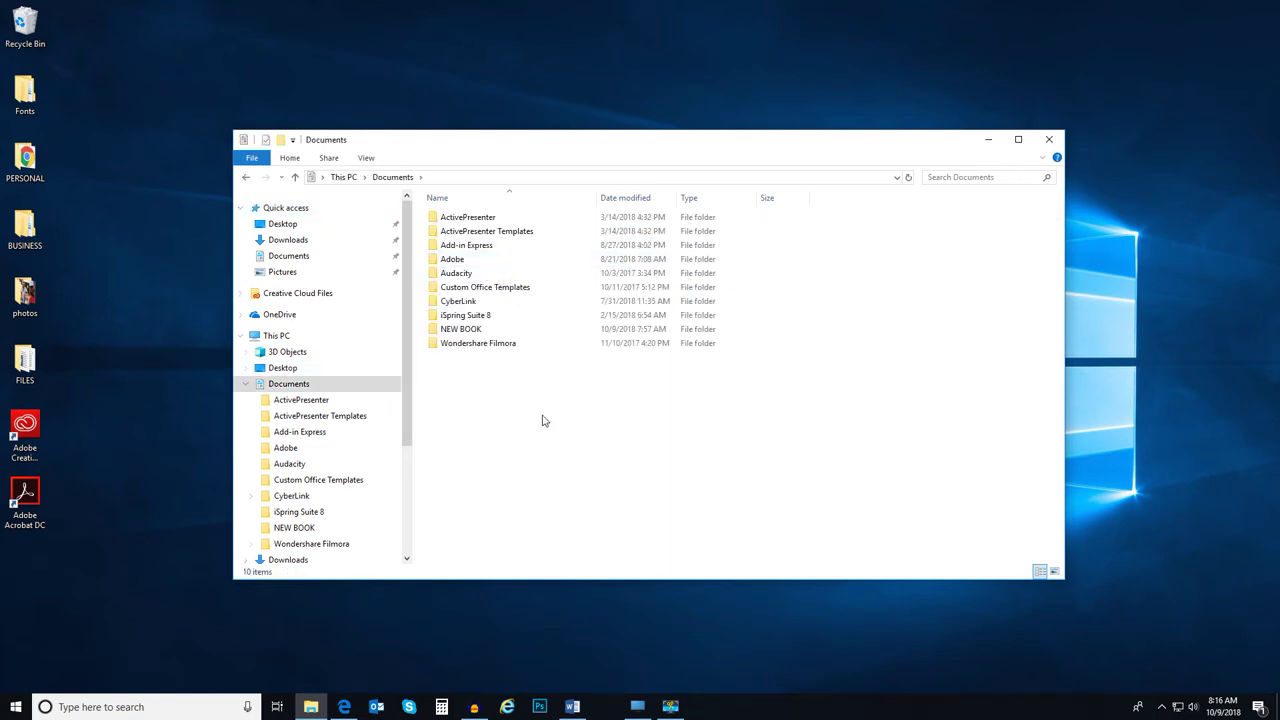
Step: Create a new folder named BUSINESS in Documents and open it
{"action": "left_click", "coordinate": [289, 160]}
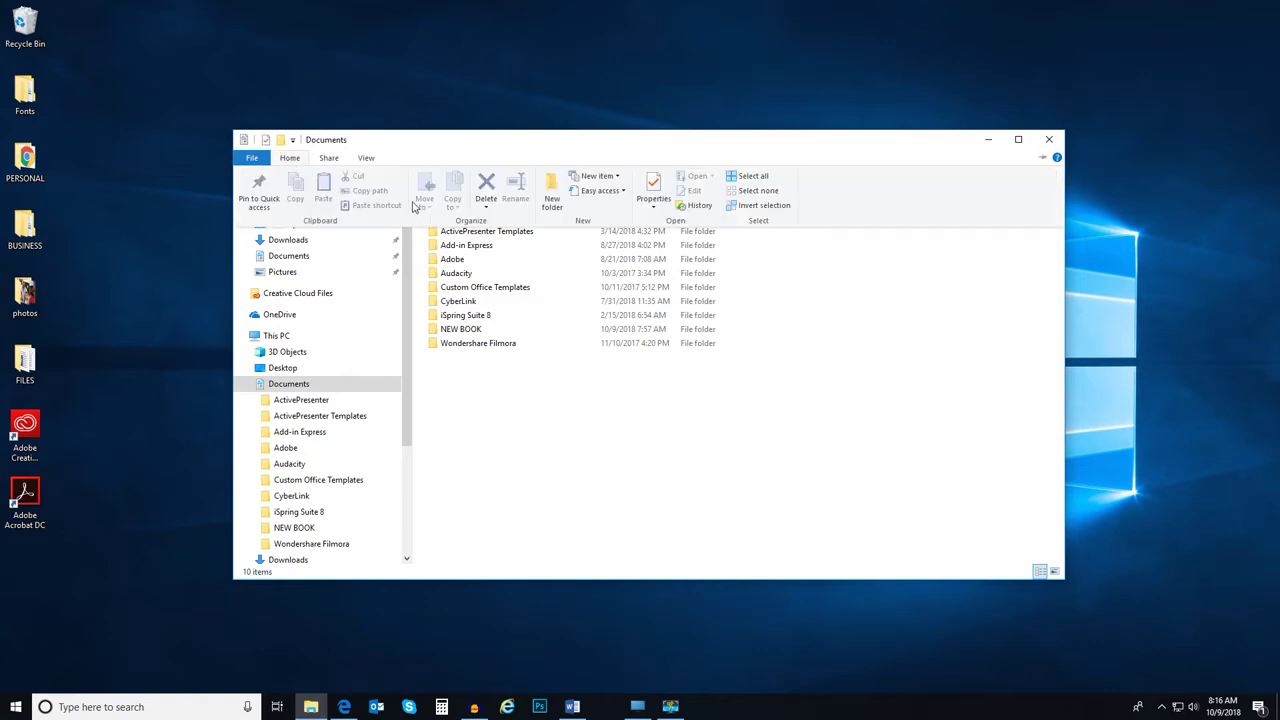
{"action": "left_click", "coordinate": [552, 194]}
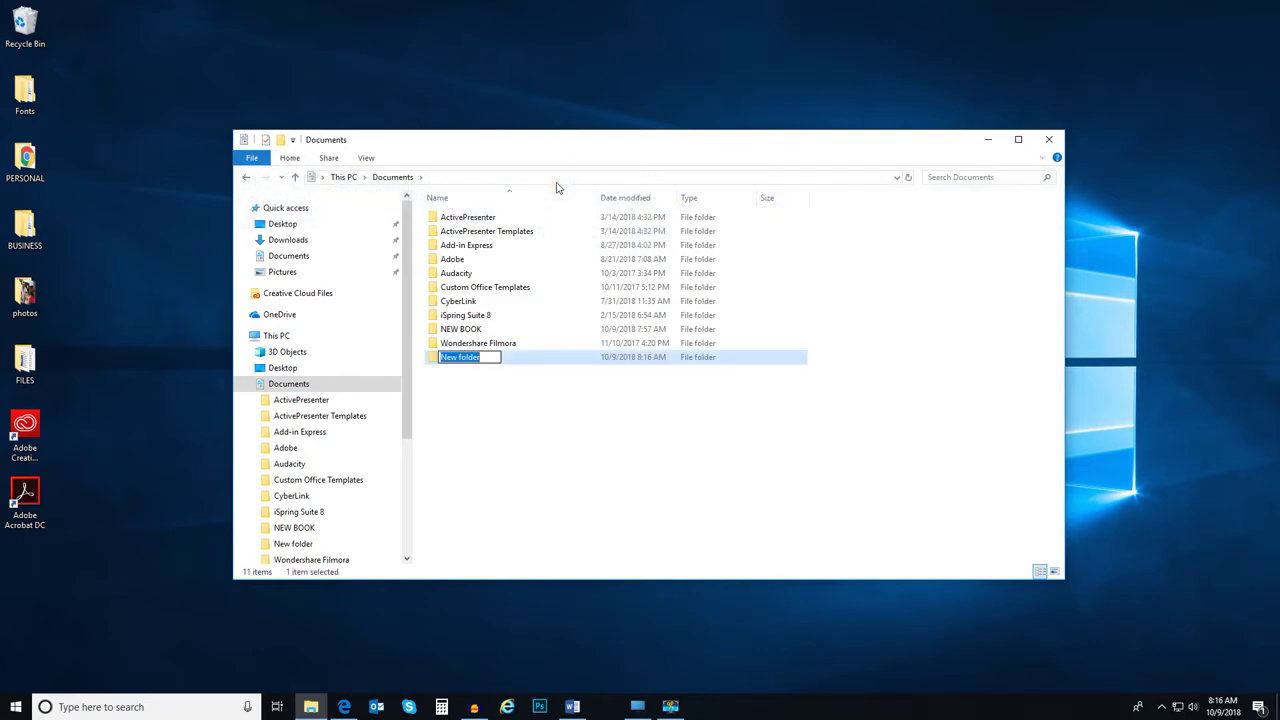
{"action": "left_click", "coordinate": [488, 358]}
{"action": "left_click_drag", "start_coordinate": [488, 358], "coordinate": [430, 360]}
{"action": "type", "text": "BUSINESS"}
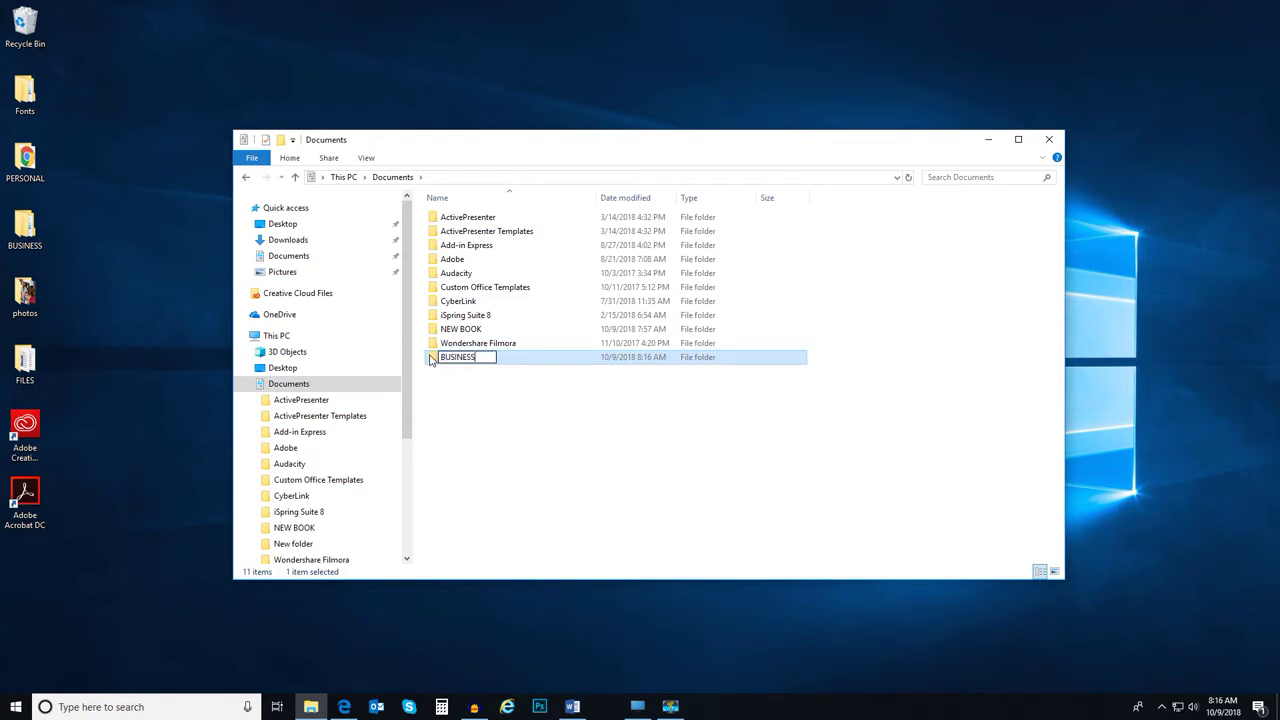
{"action": "left_click", "coordinate": [467, 396]}
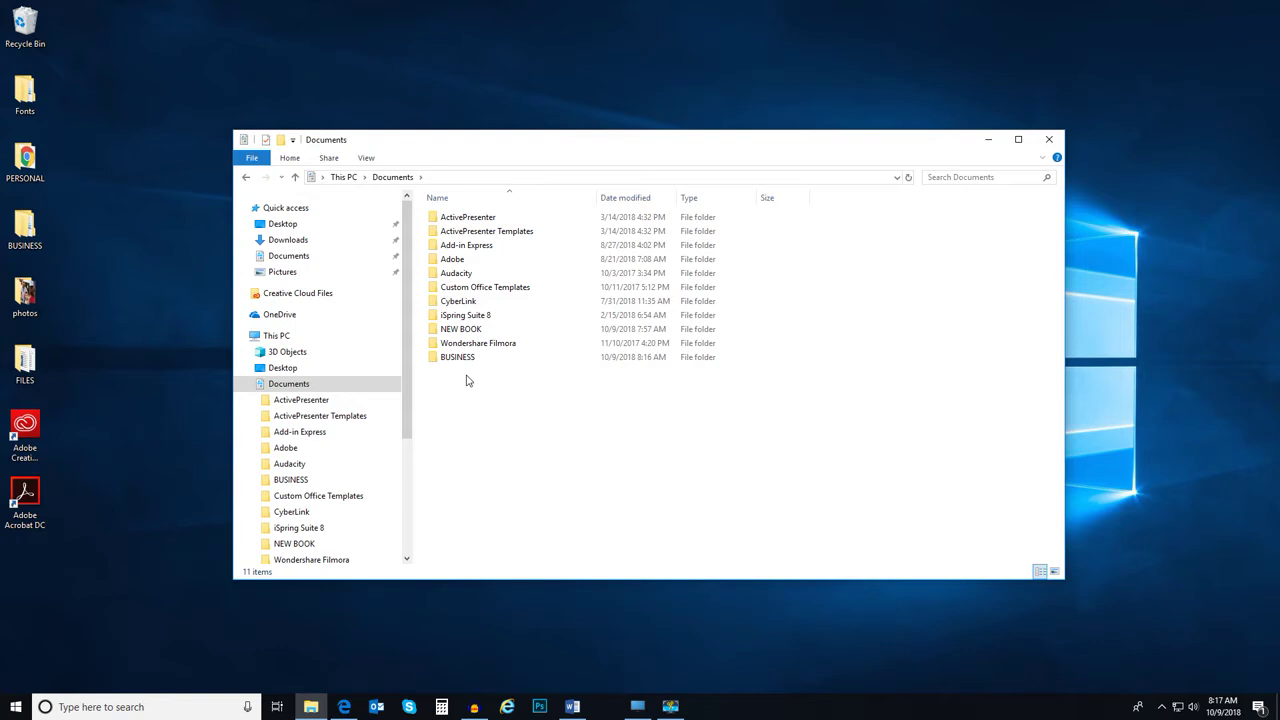
{"action": "double_click", "coordinate": [500, 357]}
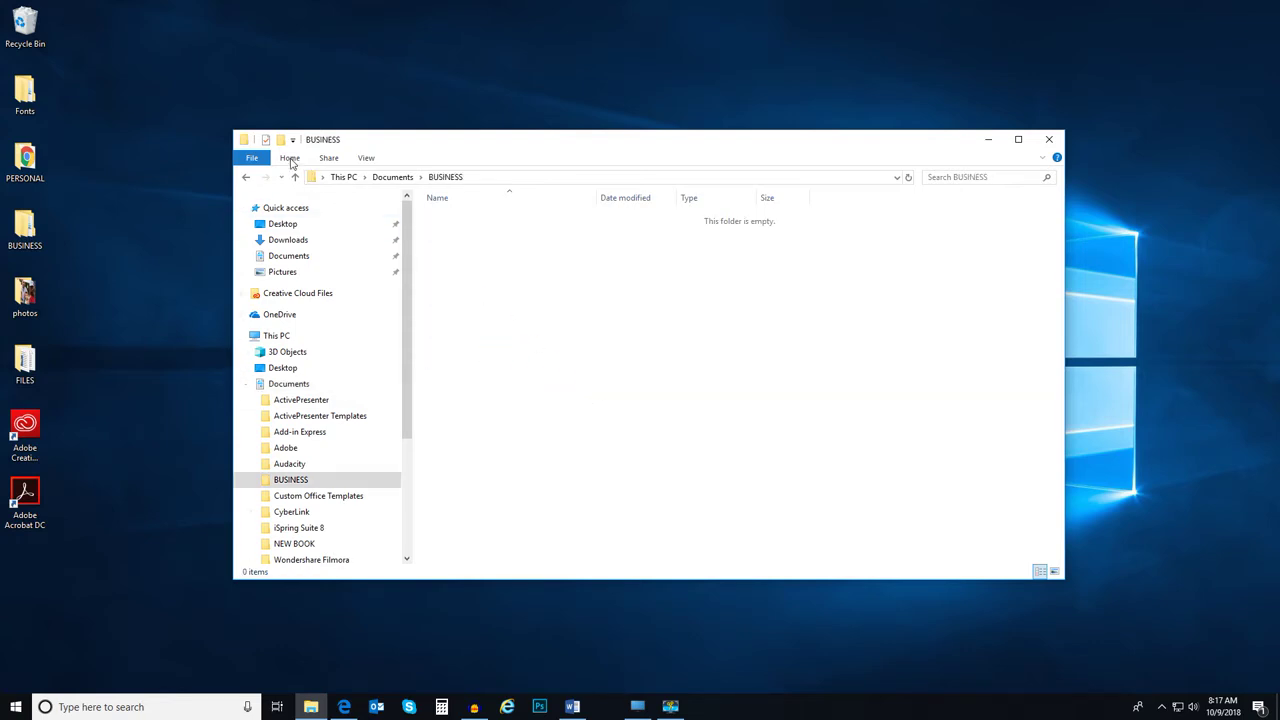
Step: Create a new text document in BUSINESS named BOOK IDEAS.txt
{"action": "left_click", "coordinate": [289, 158]}
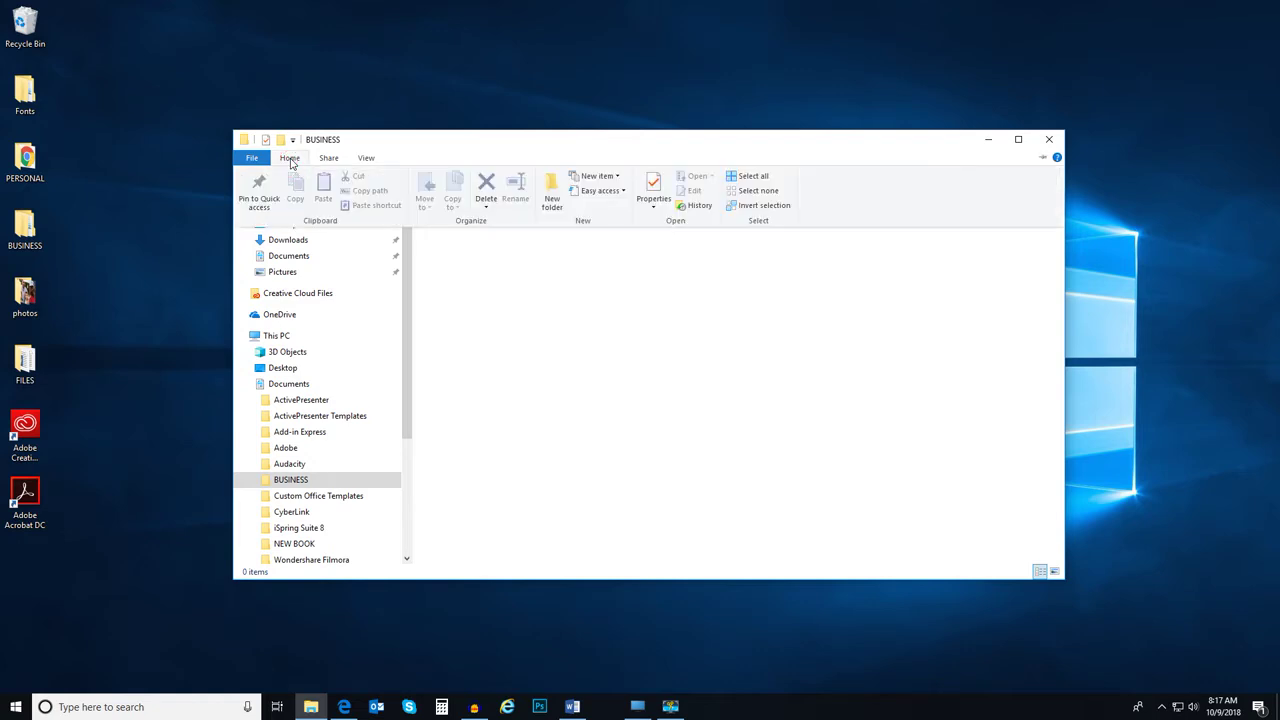
{"action": "left_click", "coordinate": [610, 176]}
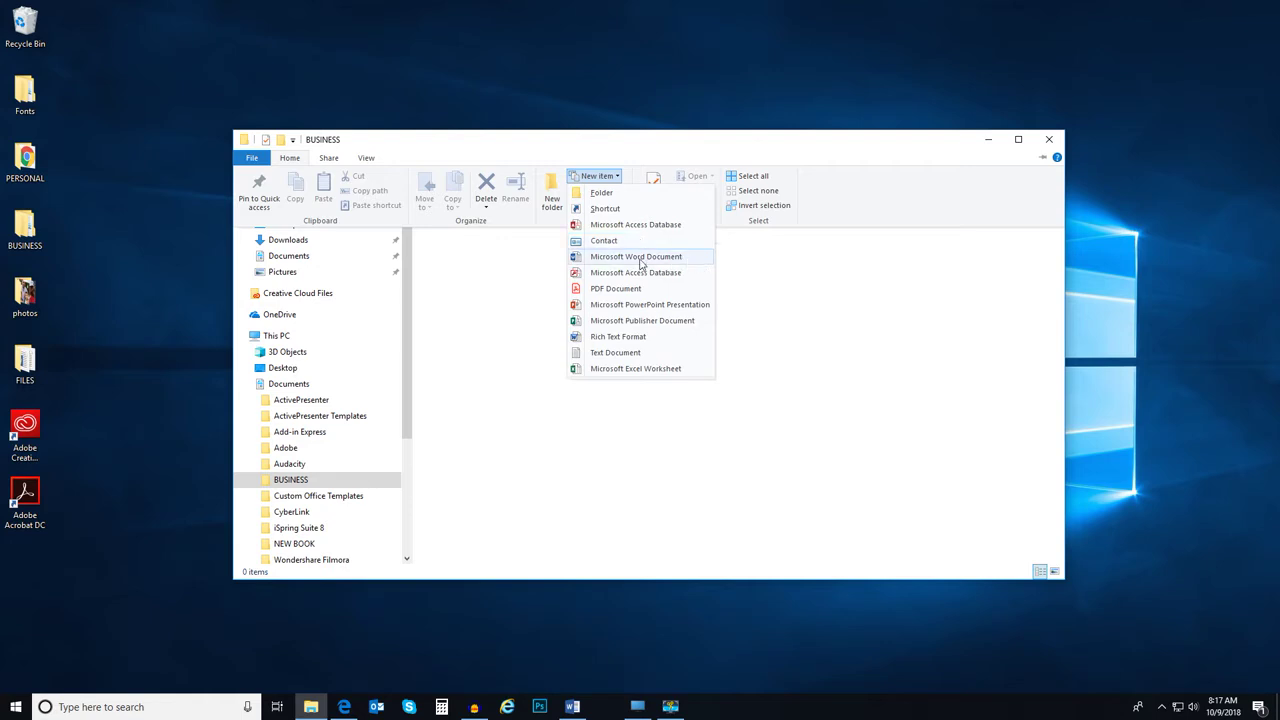
{"action": "left_click", "coordinate": [621, 354]}
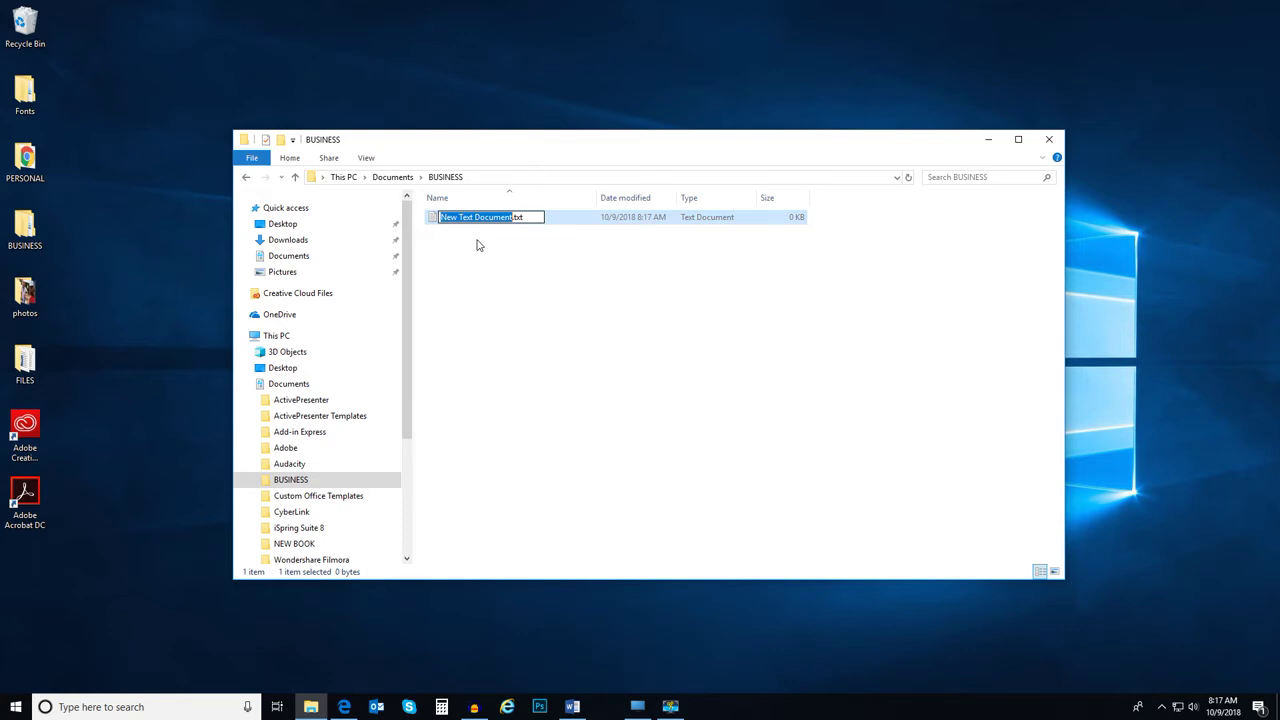
{"action": "type", "text": "BOK"}
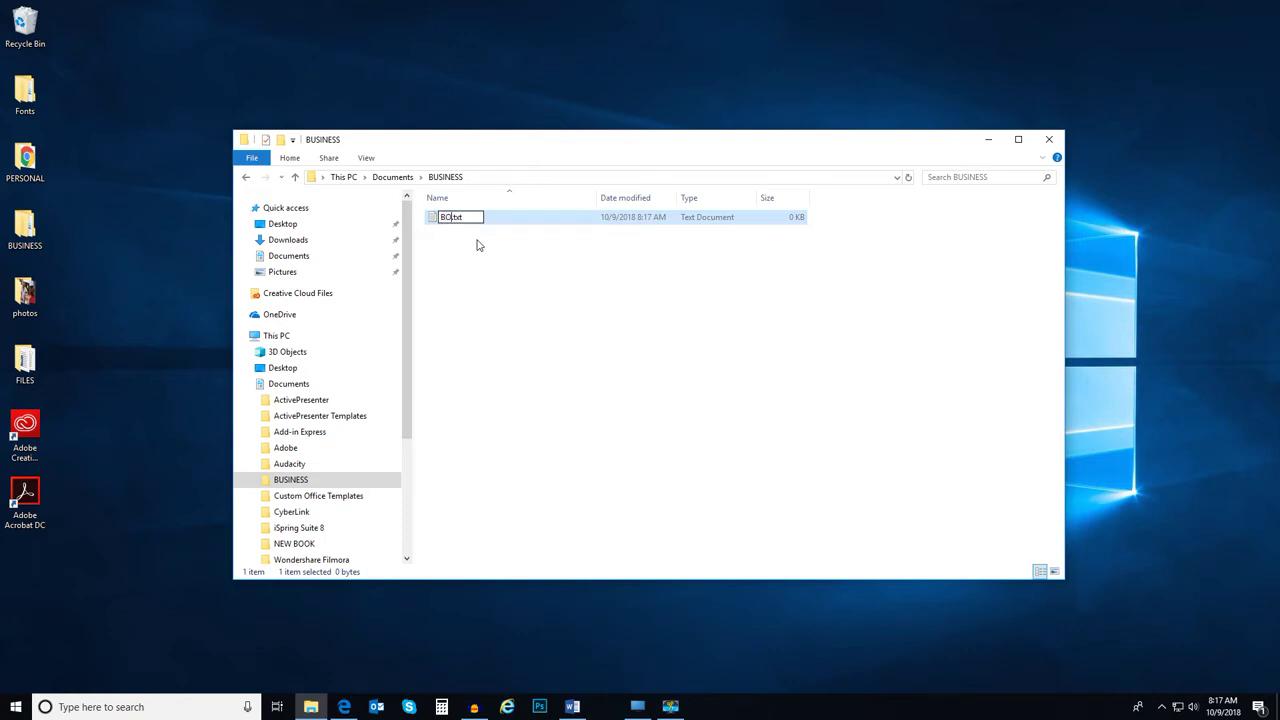
{"action": "key", "text": "BackSpace"}
{"action": "type", "text": "OK IDEAS"}
{"action": "left_click", "coordinate": [523, 267]}
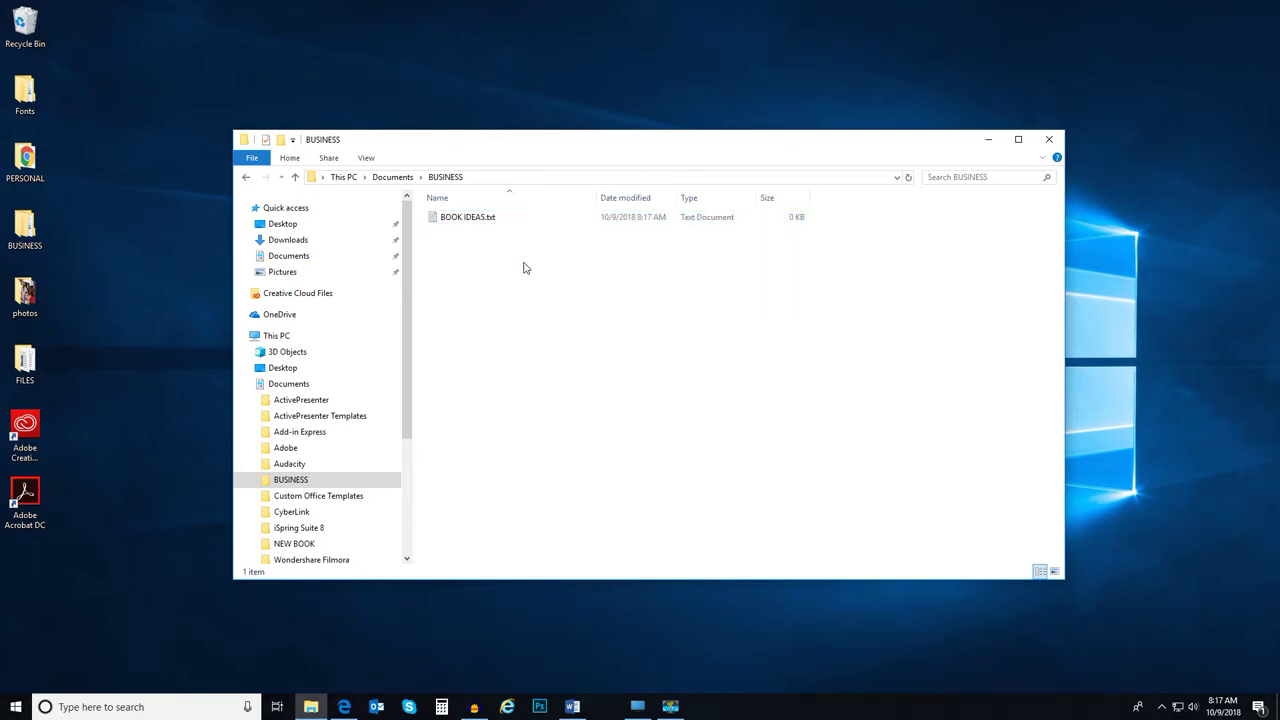
Step: Open BOOK IDEAS.txt to check its book ideas, then close it
{"action": "double_click", "coordinate": [460, 220]}
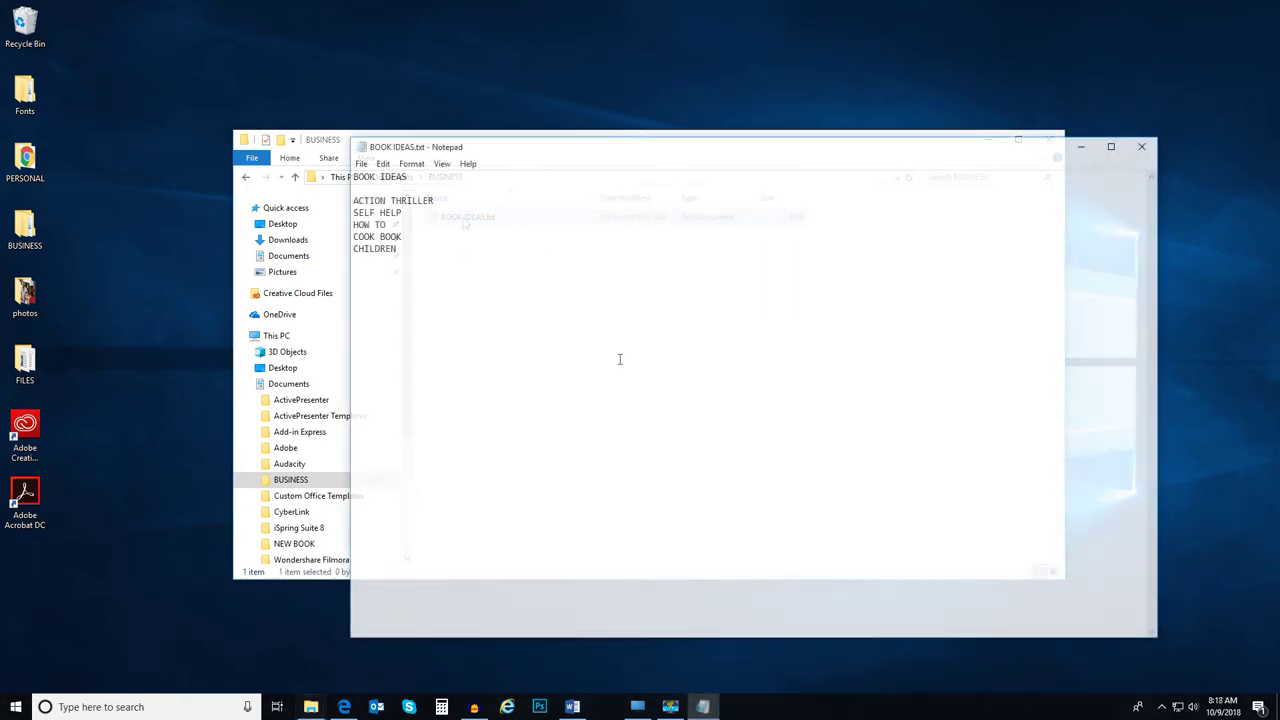
{"action": "left_click", "coordinate": [1143, 148]}
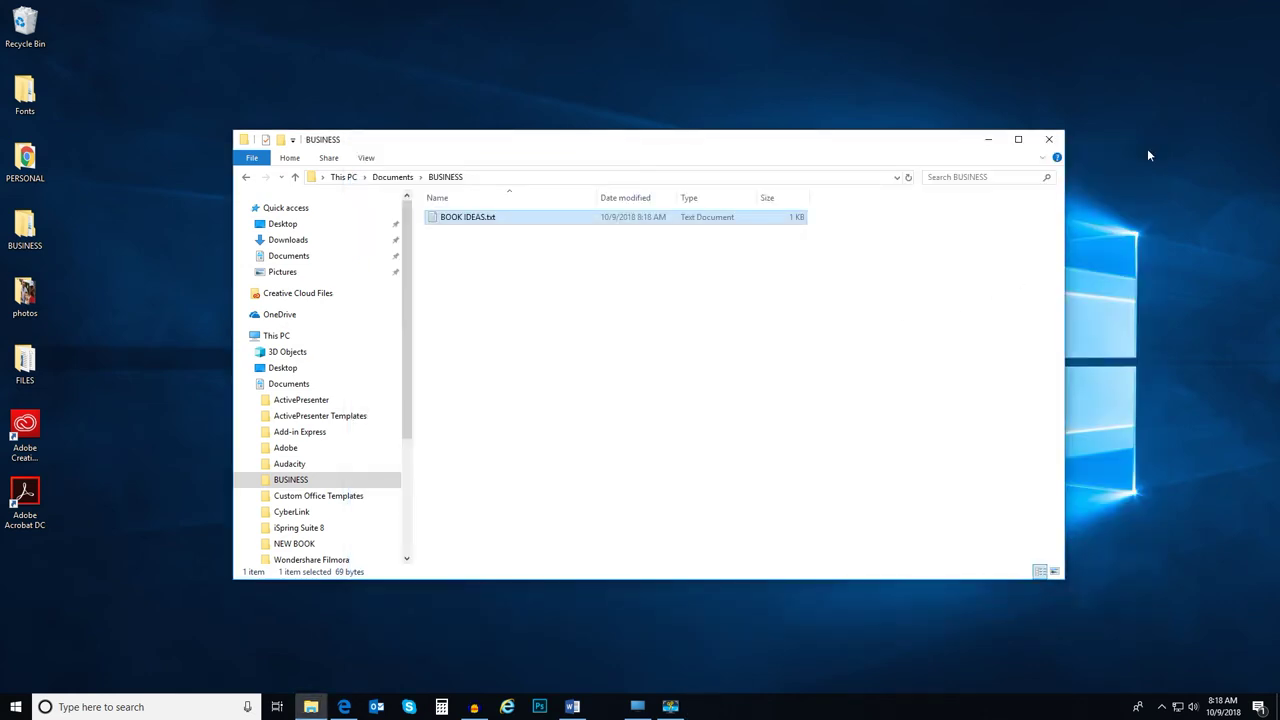
{"action": "left_click", "coordinate": [745, 400]}
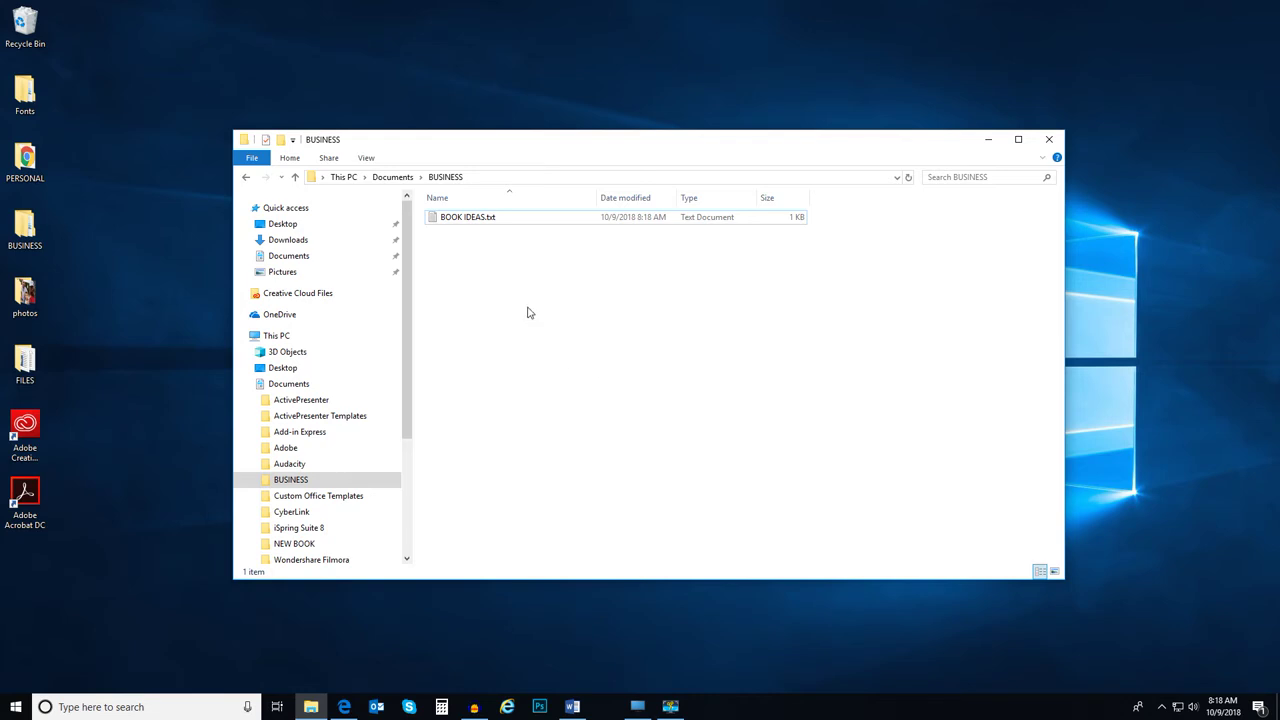
Step: Rename BOOK IDEAS.txt to BOOK TYPES.txt using Home > Rename
{"action": "left_click", "coordinate": [474, 220]}
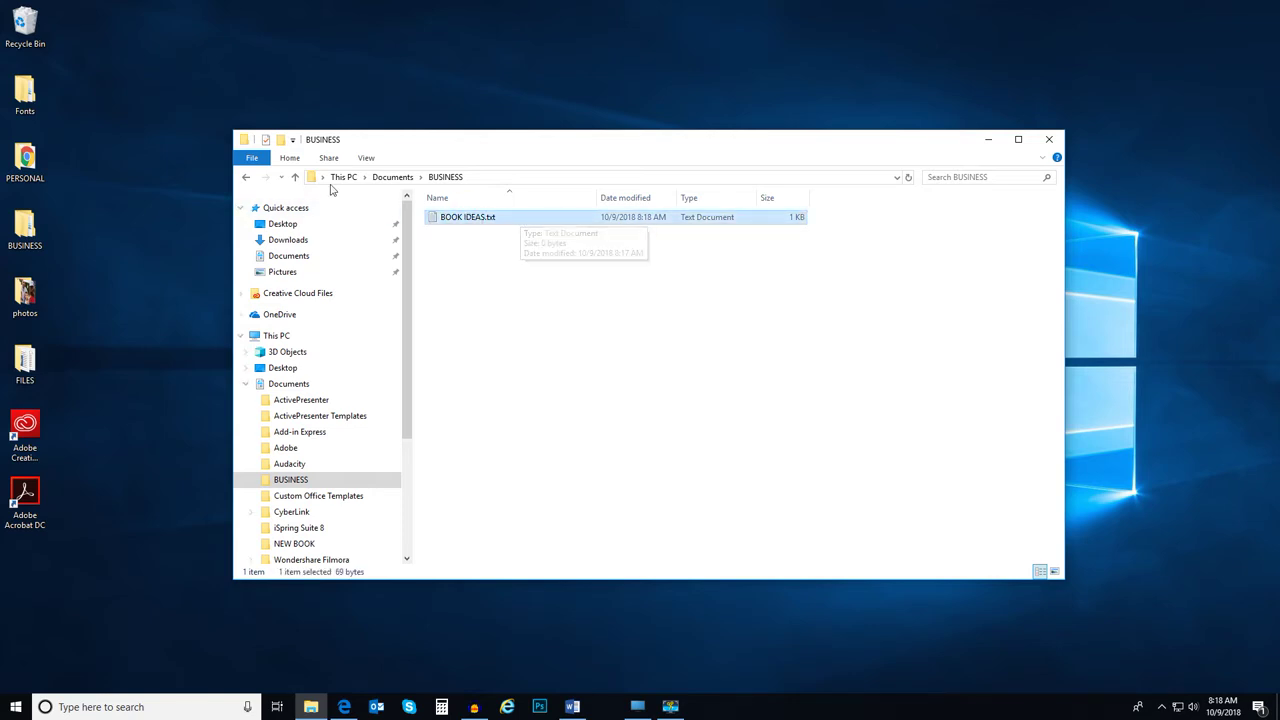
{"action": "left_click", "coordinate": [289, 160]}
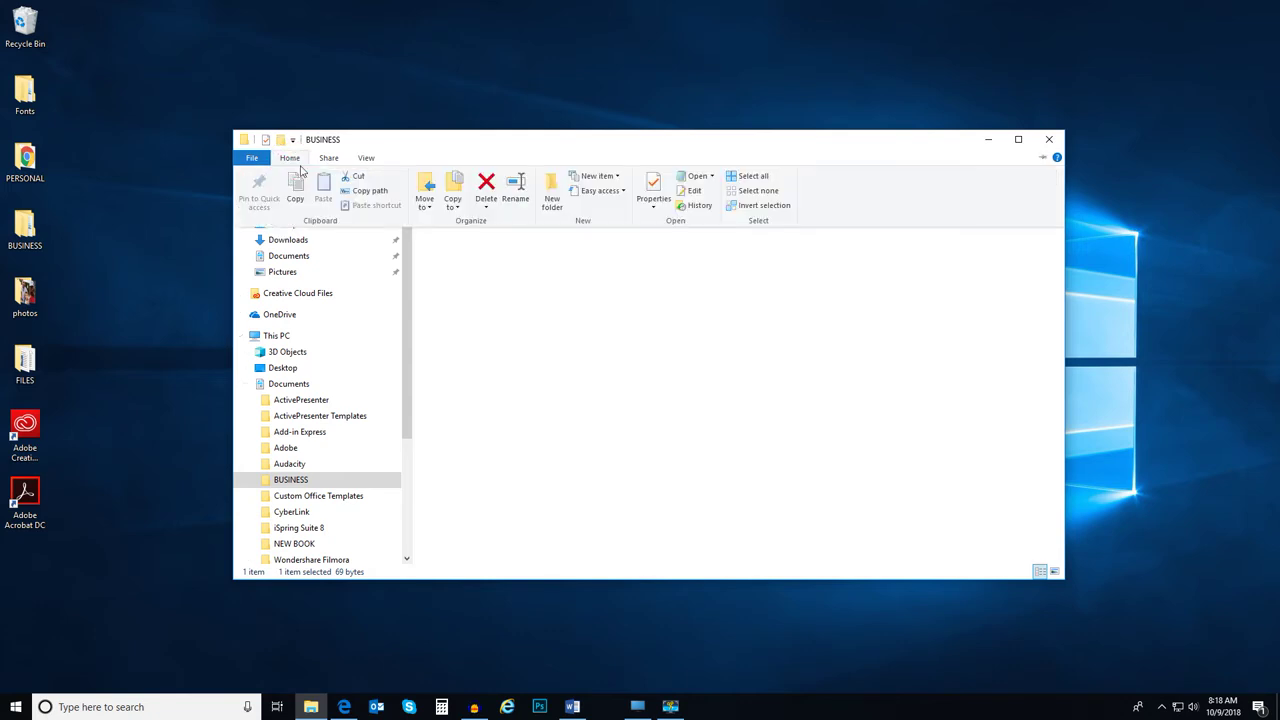
{"action": "left_click", "coordinate": [515, 190]}
{"action": "key", "text": "Right"}
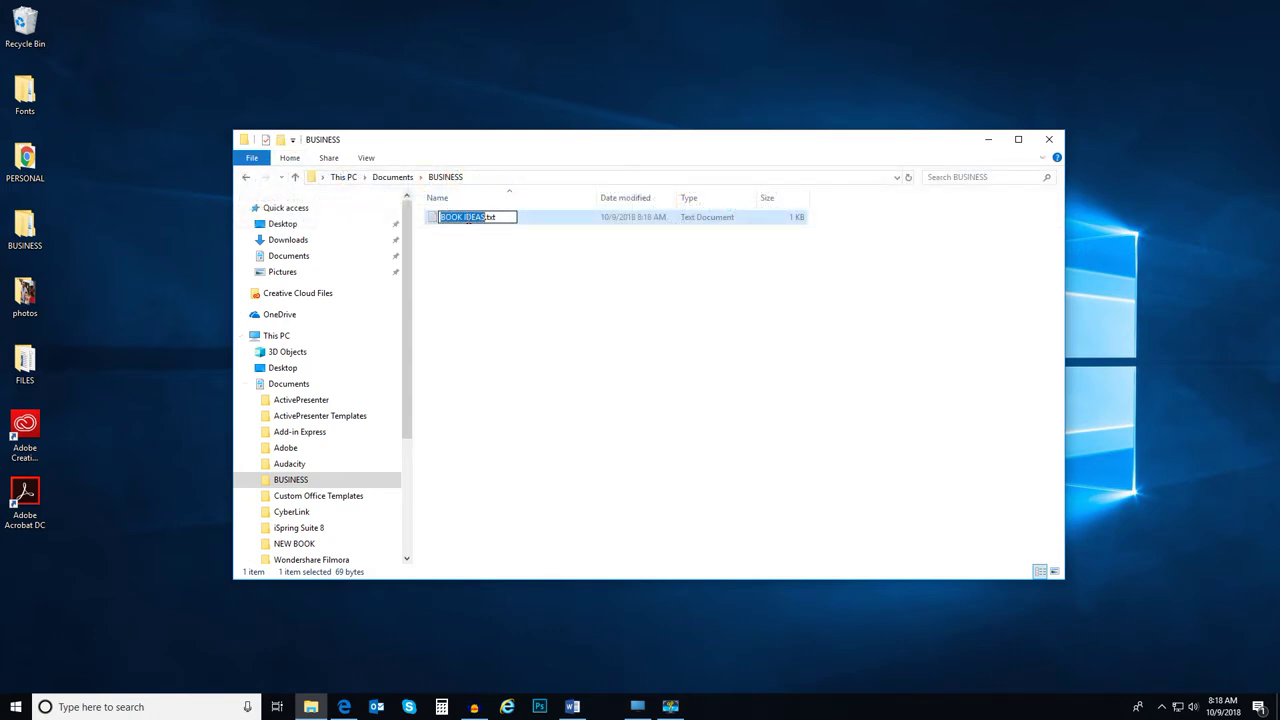
{"action": "key", "text": "Left"}
{"action": "key", "text": "Left"}
{"action": "key", "text": "Left"}
{"action": "key", "text": "Left"}
{"action": "key", "text": "Left"}
{"action": "key", "text": "shift+Right"}
{"action": "key", "text": "shift+Right"}
{"action": "key", "text": "shift+Right"}
{"action": "key", "text": "shift+Right"}
{"action": "type", "text": "Y"}
{"action": "type", "text": "YPE"}
{"action": "left_click", "coordinate": [513, 258]}
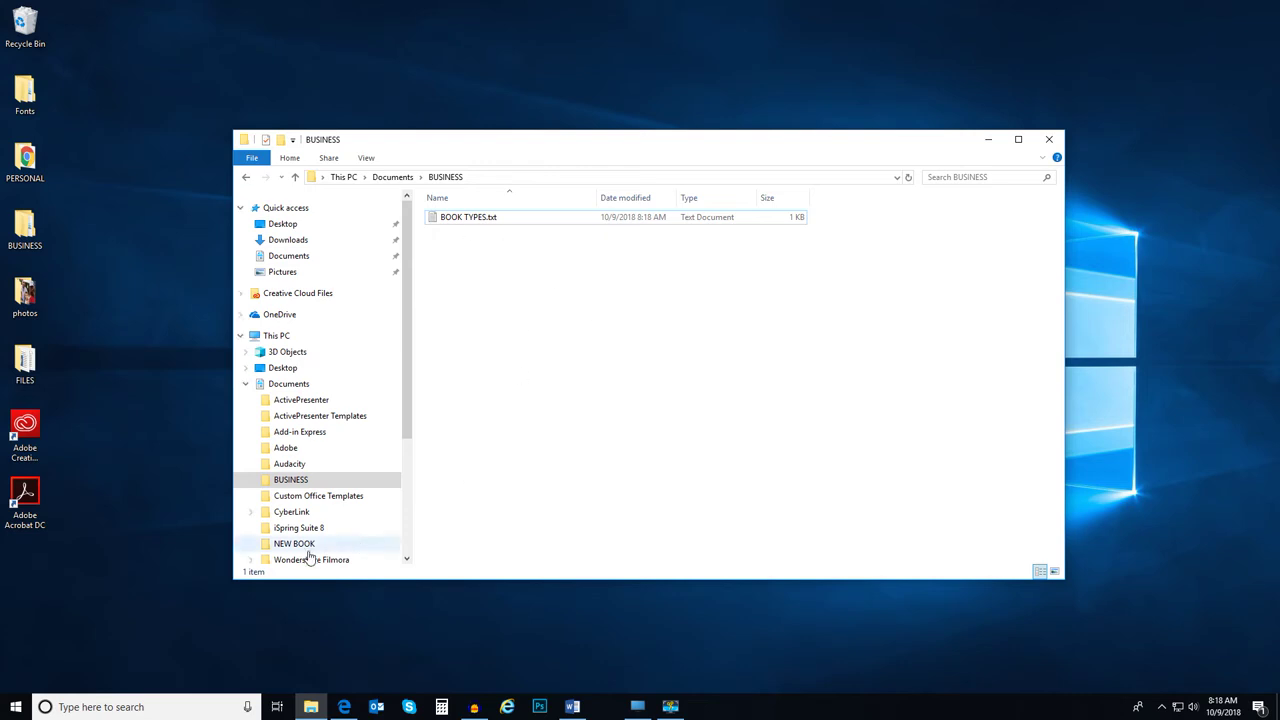
Step: Move BOOK TYPES.txt to the NEW BOOK folder via Move to > Choose location, then open NEW BOOK
{"action": "left_click", "coordinate": [461, 223]}
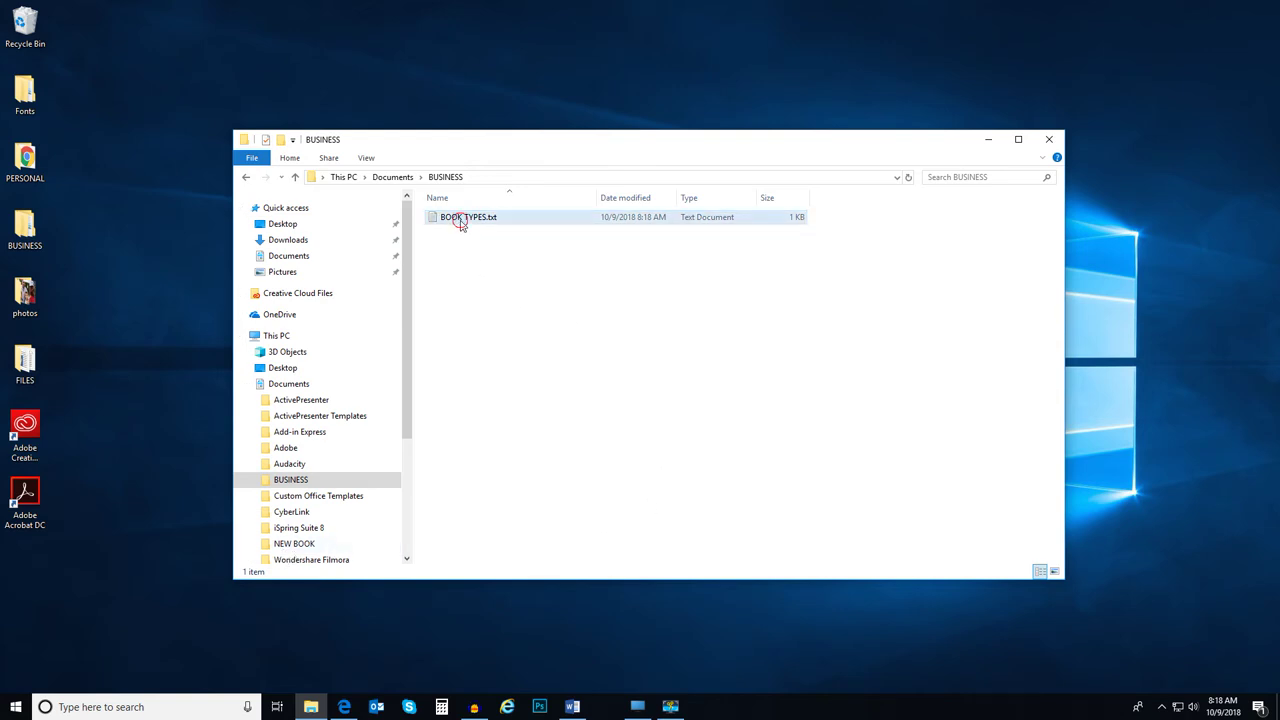
{"action": "left_click", "coordinate": [289, 159]}
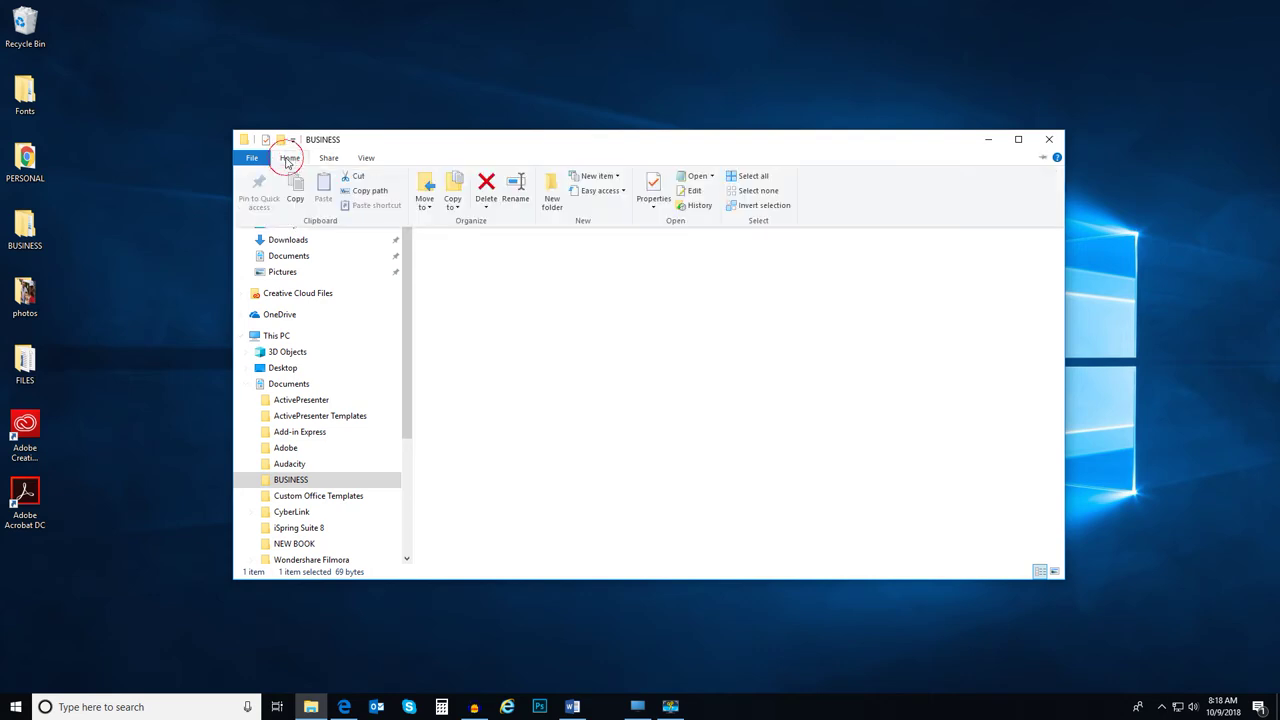
{"action": "left_click", "coordinate": [425, 200]}
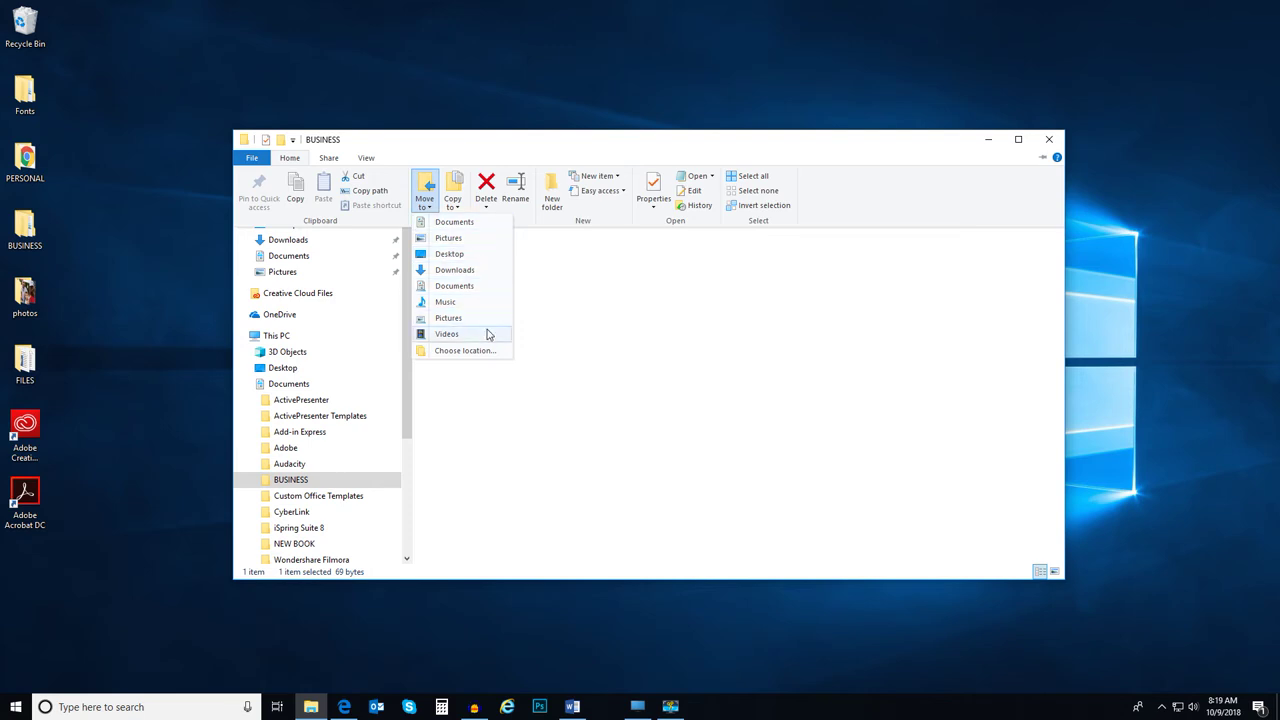
{"action": "left_click", "coordinate": [478, 354]}
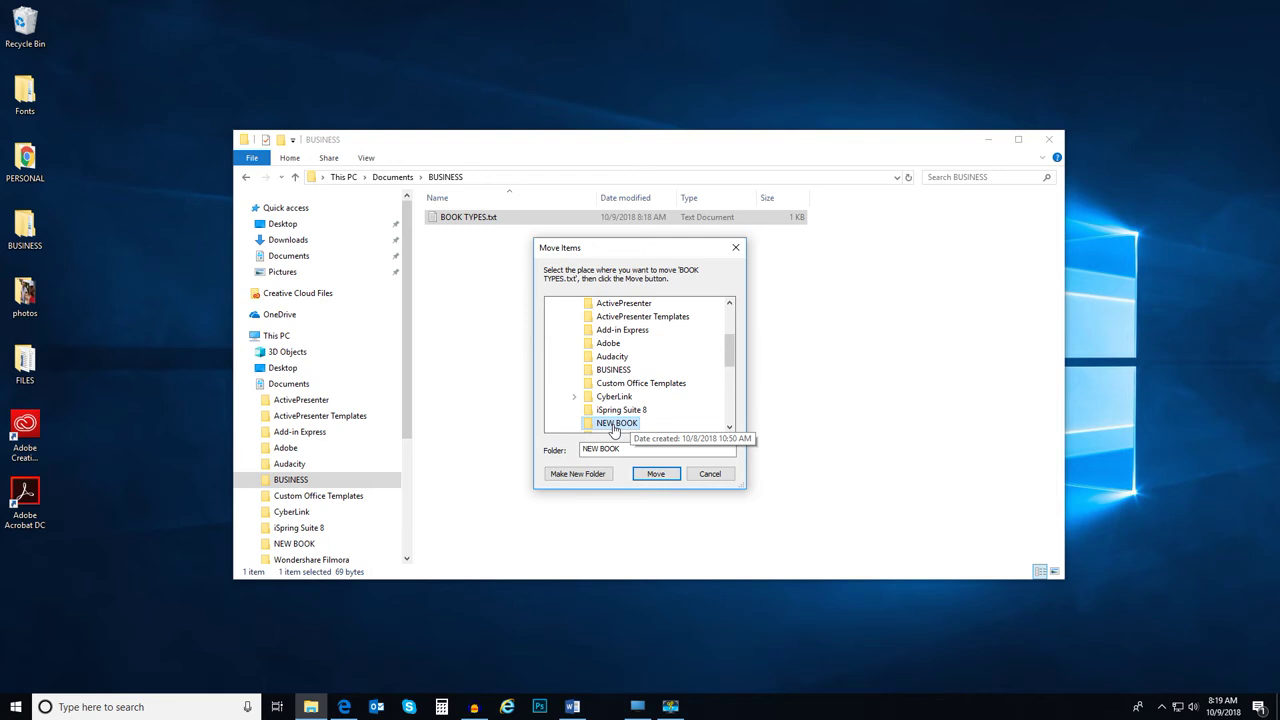
{"action": "left_click", "coordinate": [656, 474]}
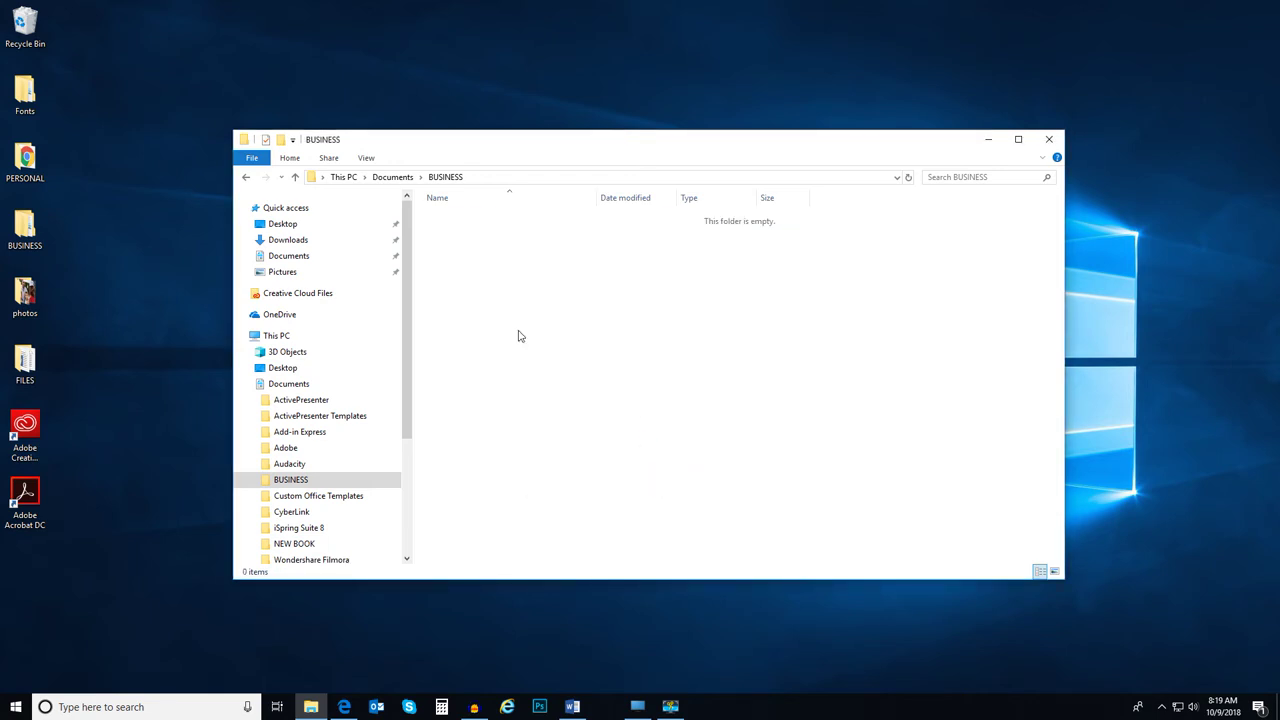
{"action": "left_click", "coordinate": [300, 543]}
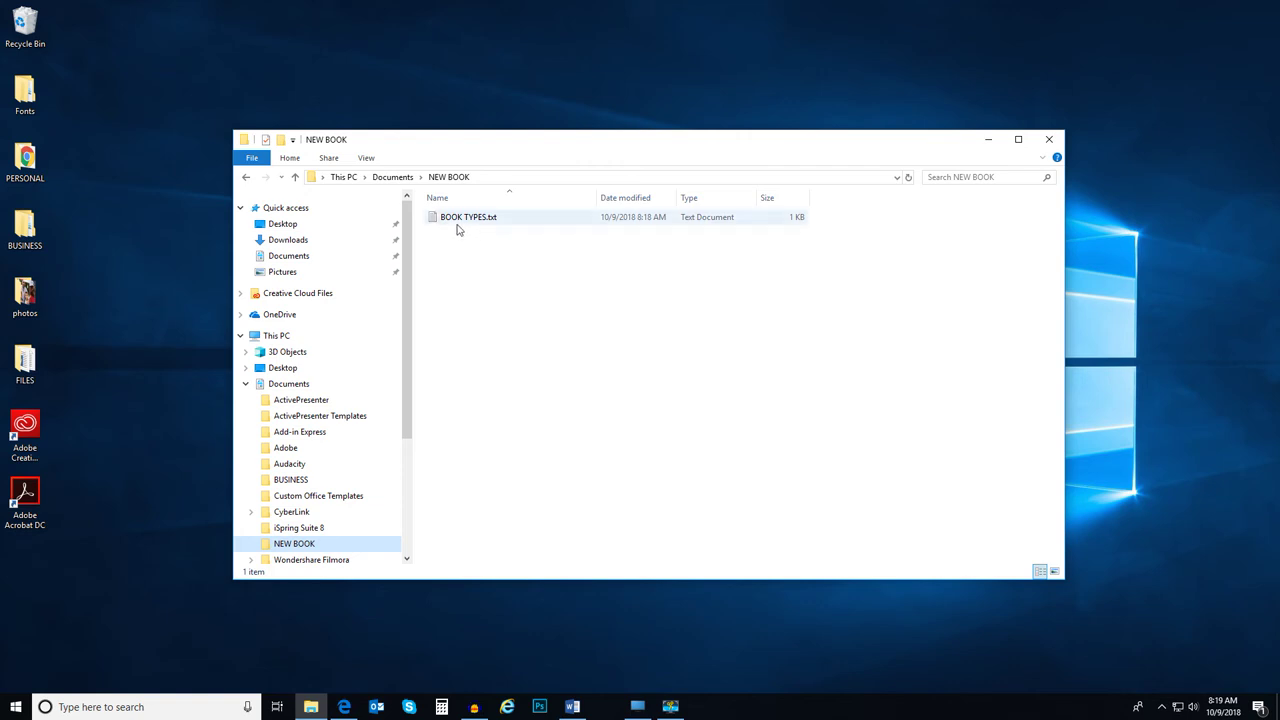
Step: Drag BOOK TYPES.txt from NEW BOOK onto the BUSINESS folder and open BUSINESS
{"action": "left_click_drag", "start_coordinate": [455, 226], "coordinate": [338, 485]}
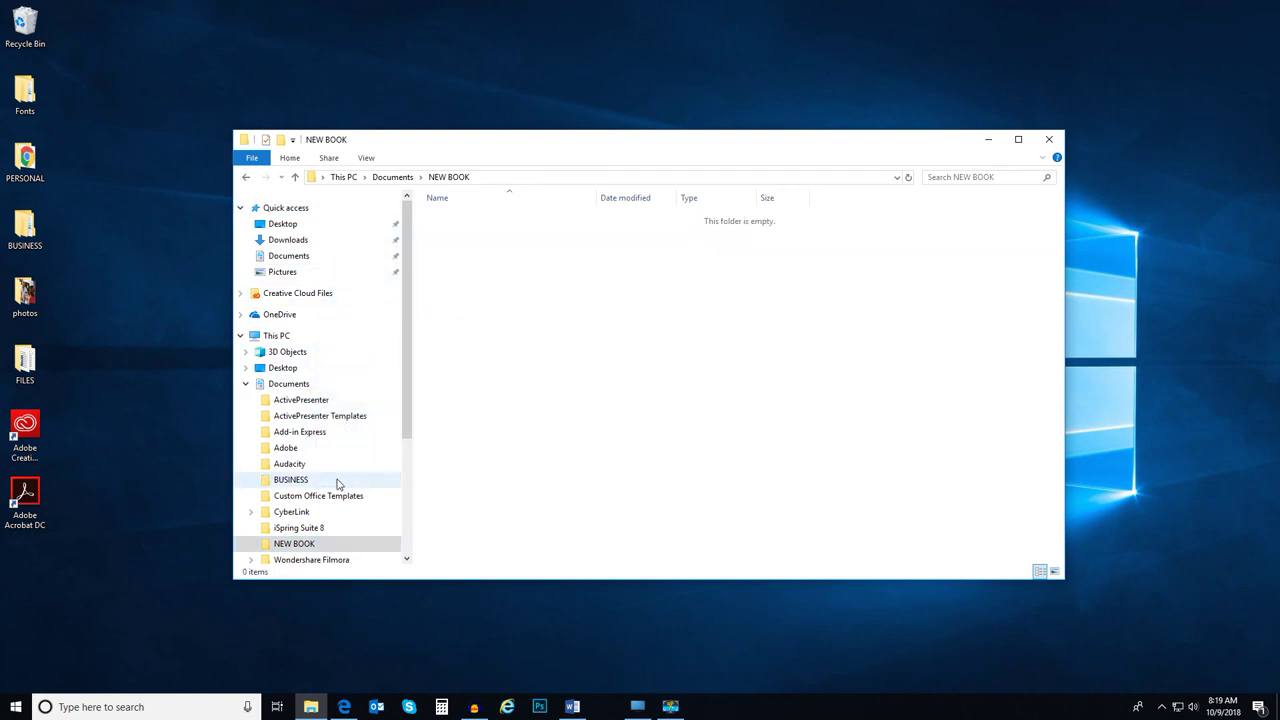
{"action": "left_click", "coordinate": [337, 484]}
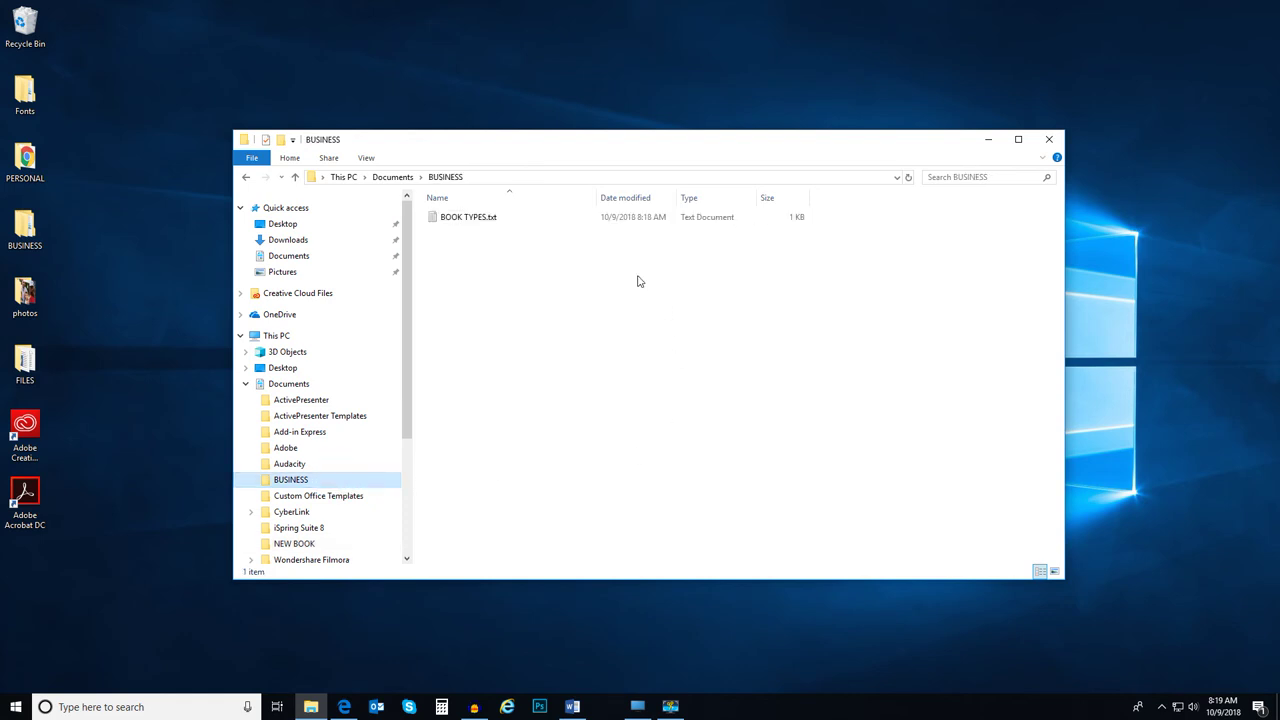
Step: Select BOOK TYPES.txt and delete it with Home > Delete
{"action": "left_click", "coordinate": [571, 309]}
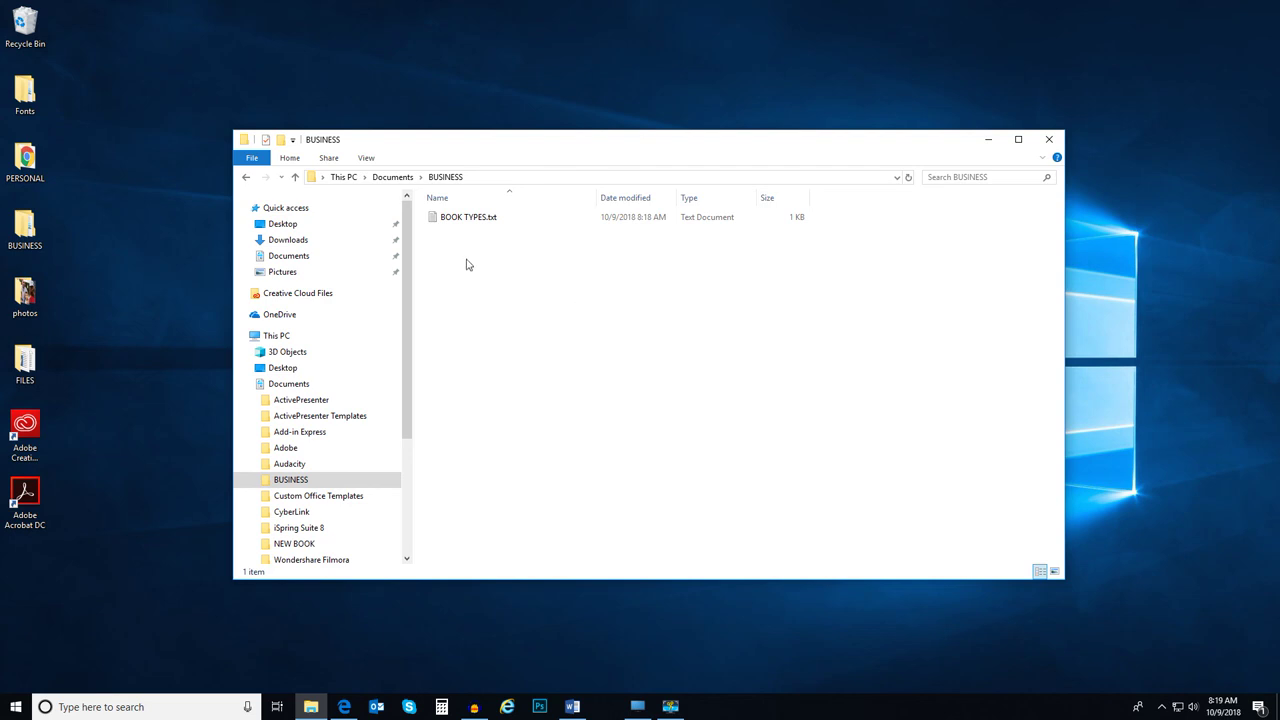
{"action": "left_click", "coordinate": [458, 222]}
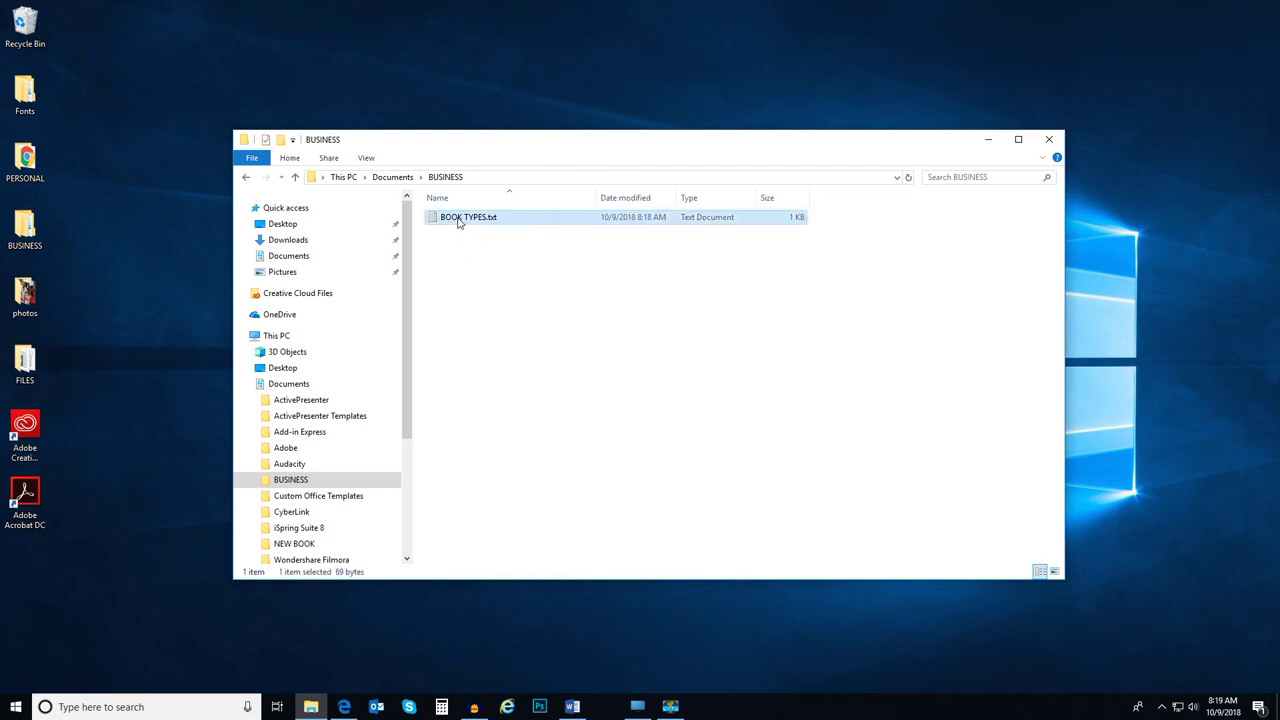
{"action": "left_click", "coordinate": [289, 158]}
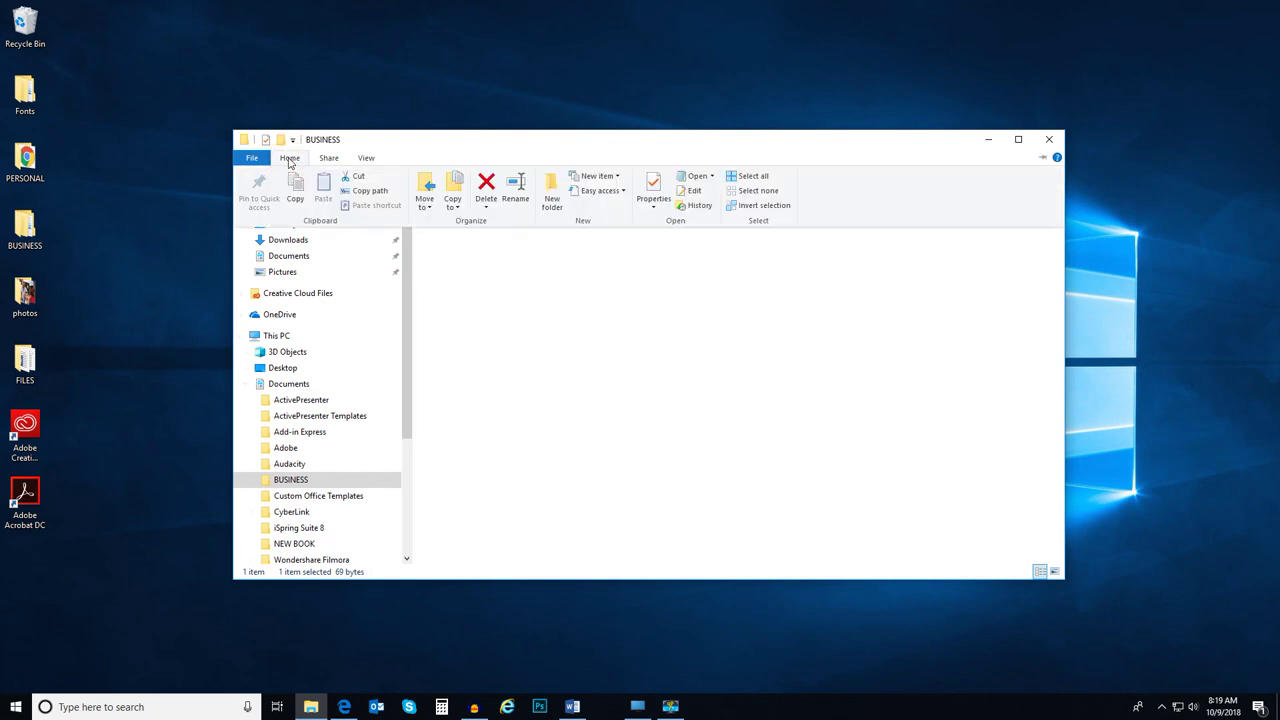
{"action": "left_click", "coordinate": [487, 186]}
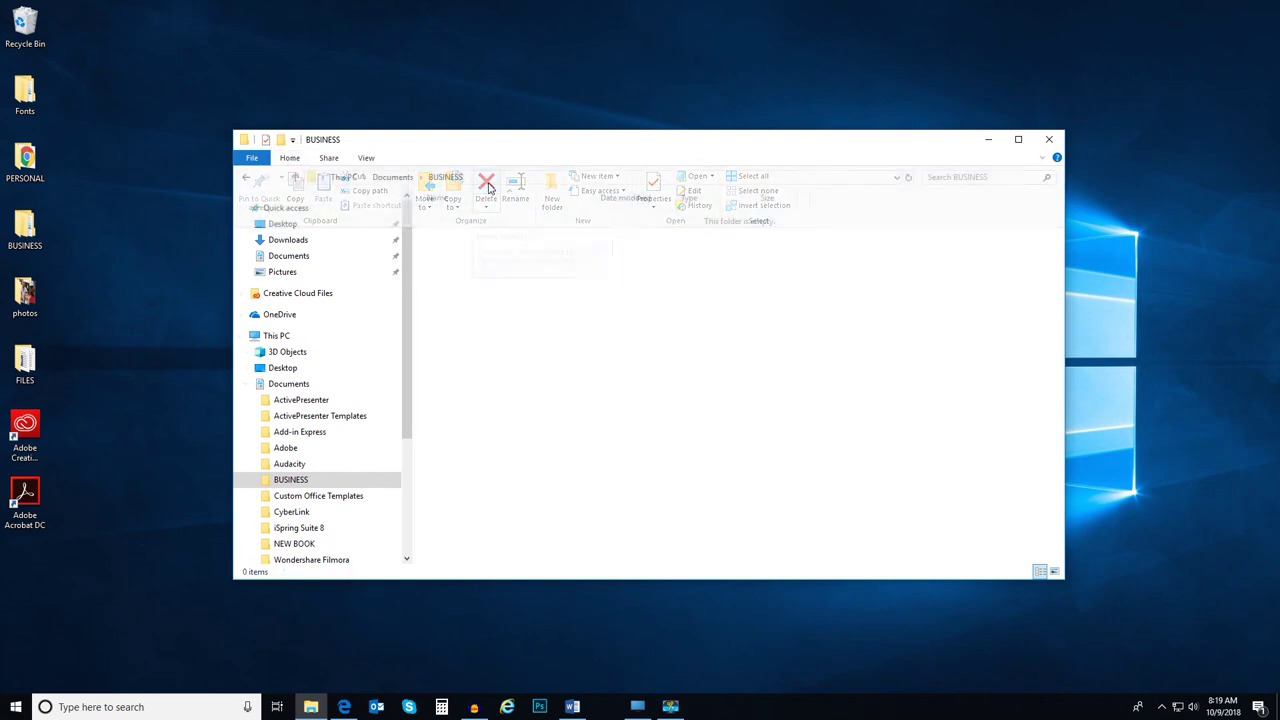